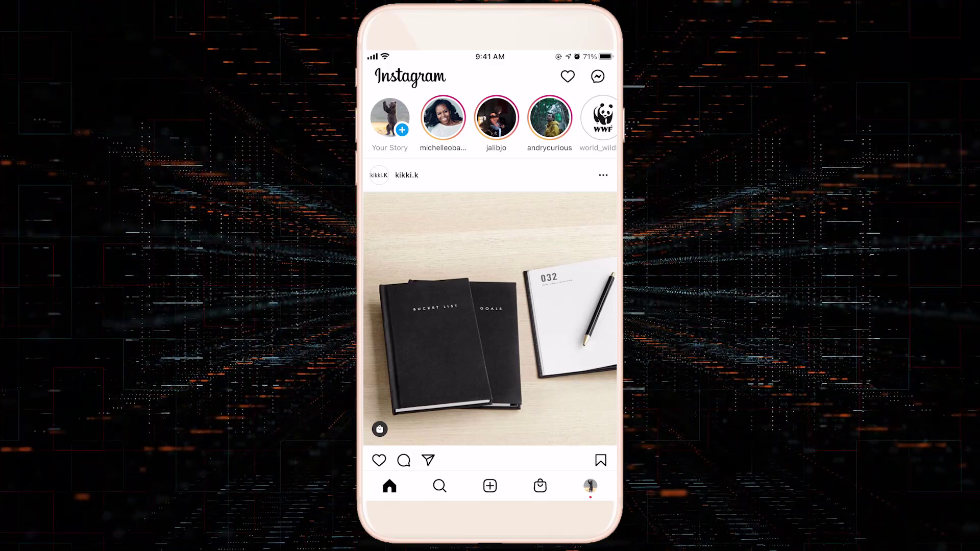
# - Open Your Activity from the profile's account options menu to see visited links
pyautogui.click(591, 487)
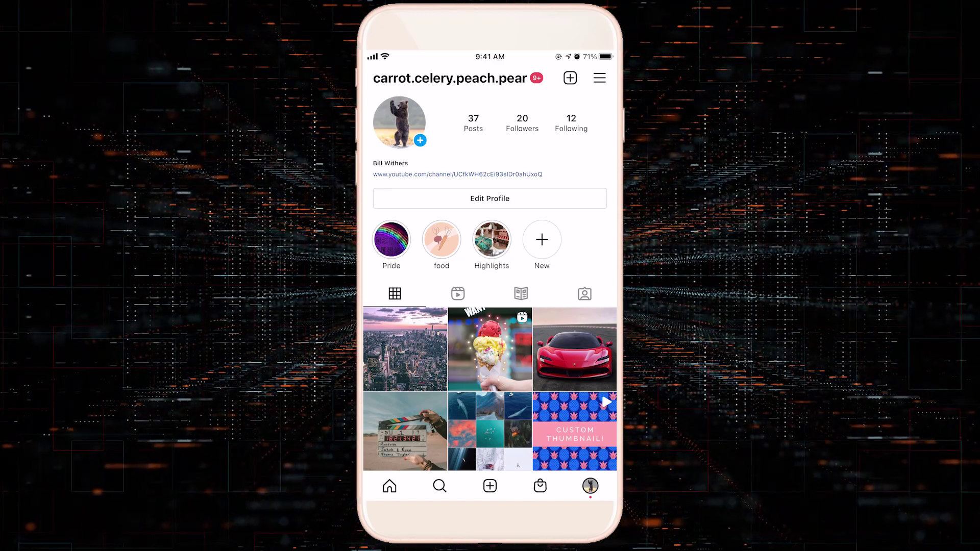
pyautogui.click(600, 78)
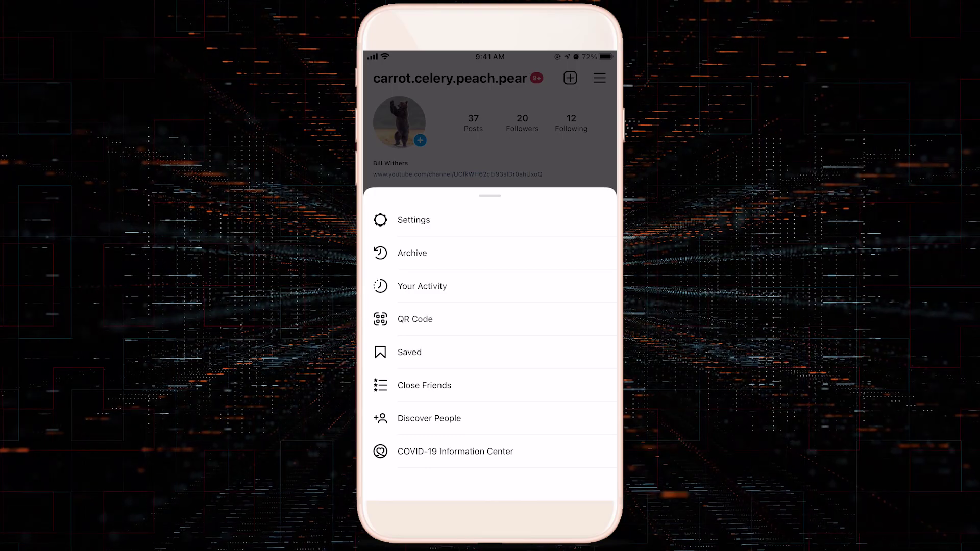
pyautogui.click(423, 286)
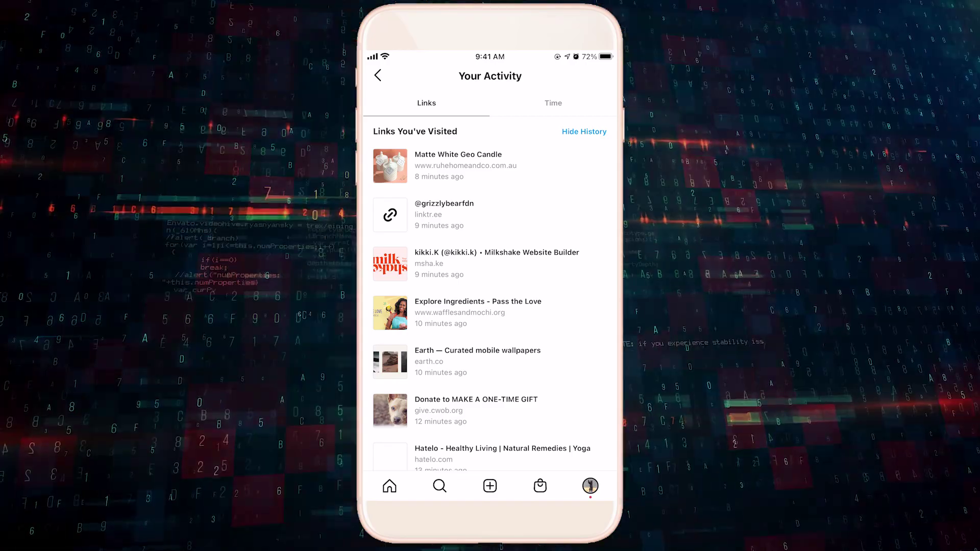
# - View the Time tab showing how much time is spent on Instagram
pyautogui.click(554, 103)
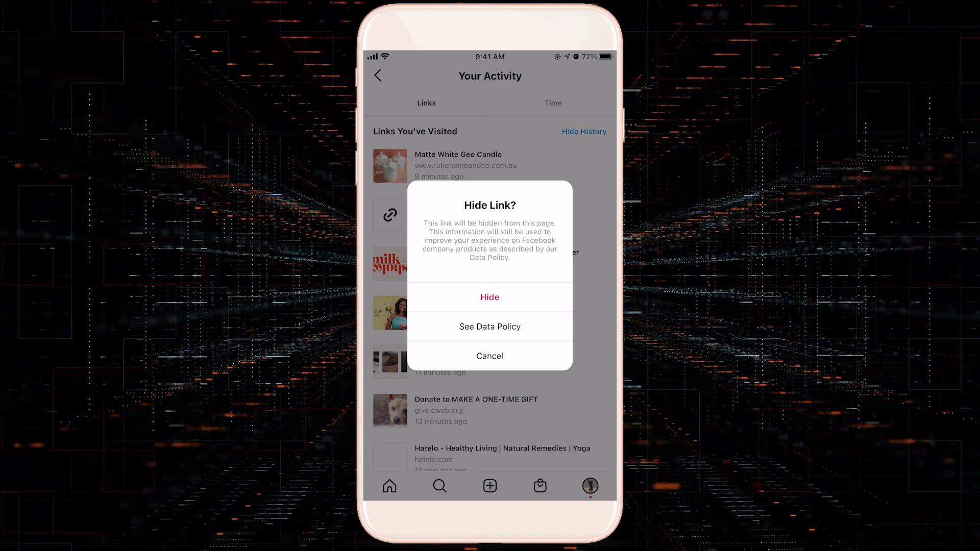
# - Confirm hiding the kikki.K Milkshake Website Builder link from visited links
pyautogui.click(490, 297)
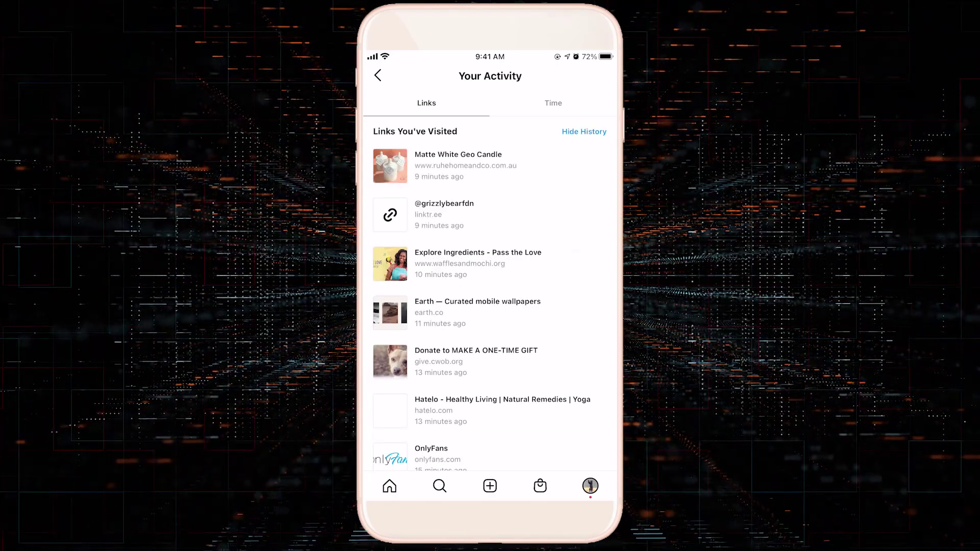
pyautogui.scroll(-10, 490, 307)
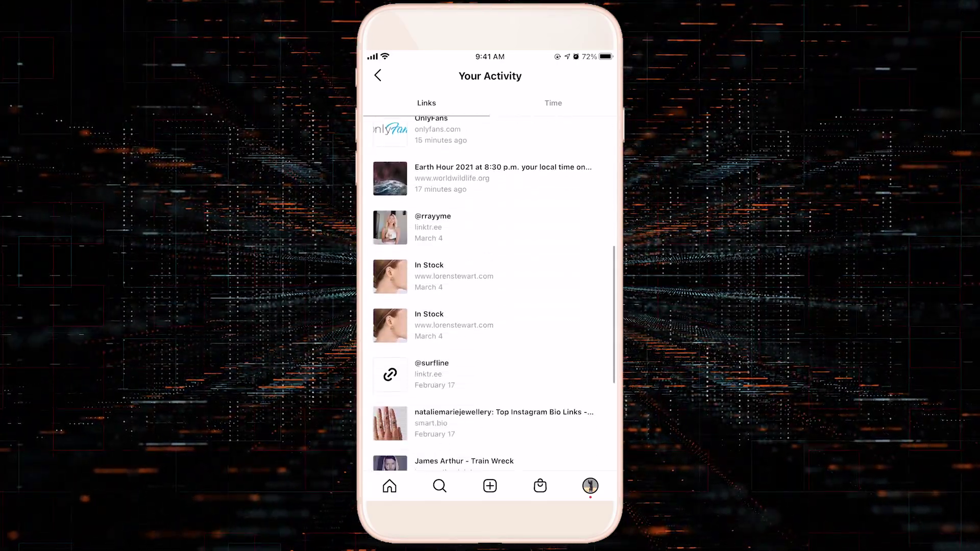
pyautogui.scroll(-3, 491, 306)
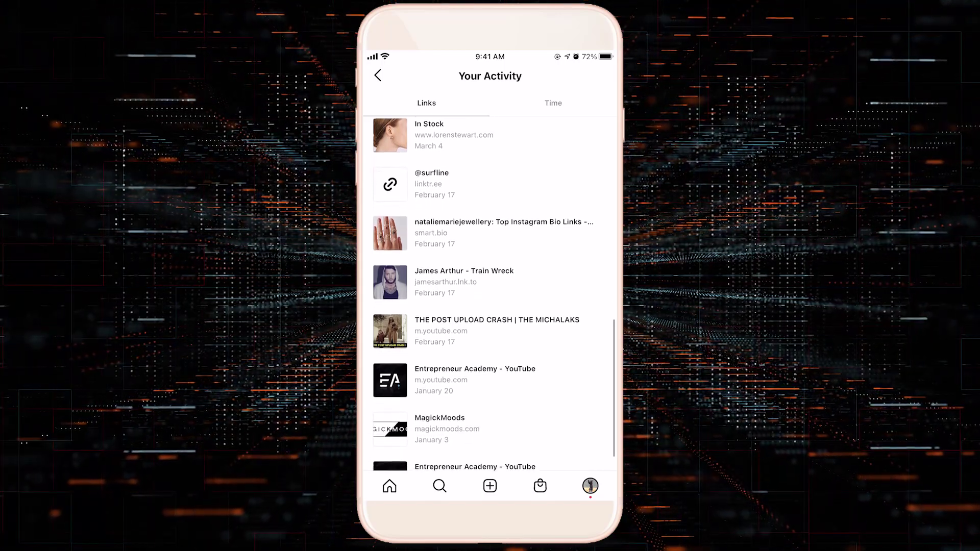